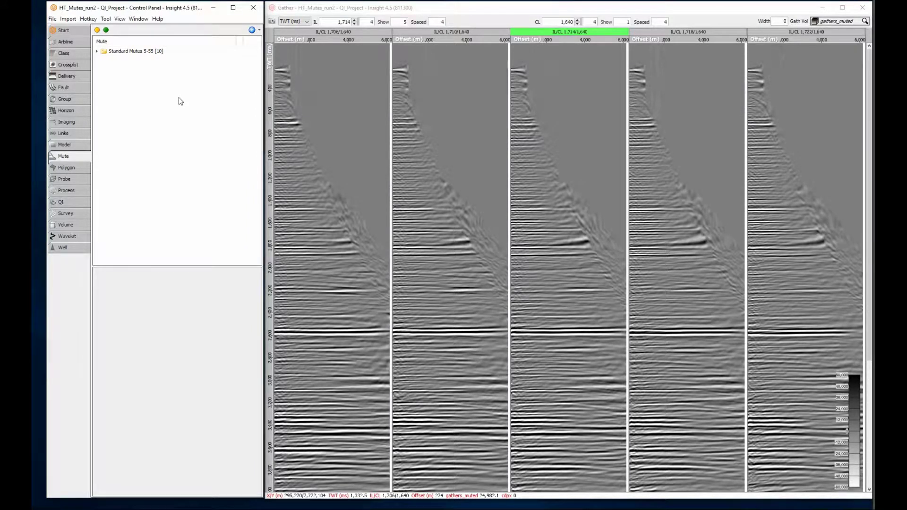
Step: Add a new angle mute from the Mute panel's + menu and name it AngleMute
click(253, 30)
click(257, 40)
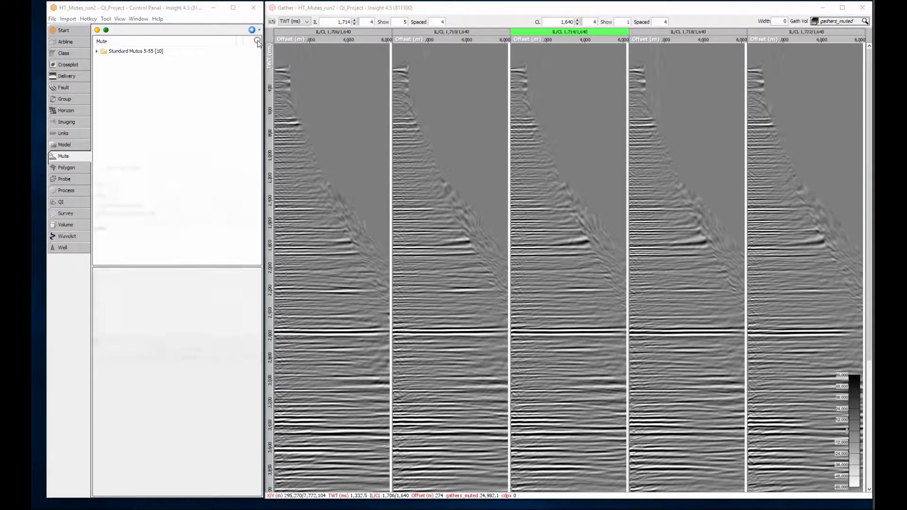
text(AngleMu)
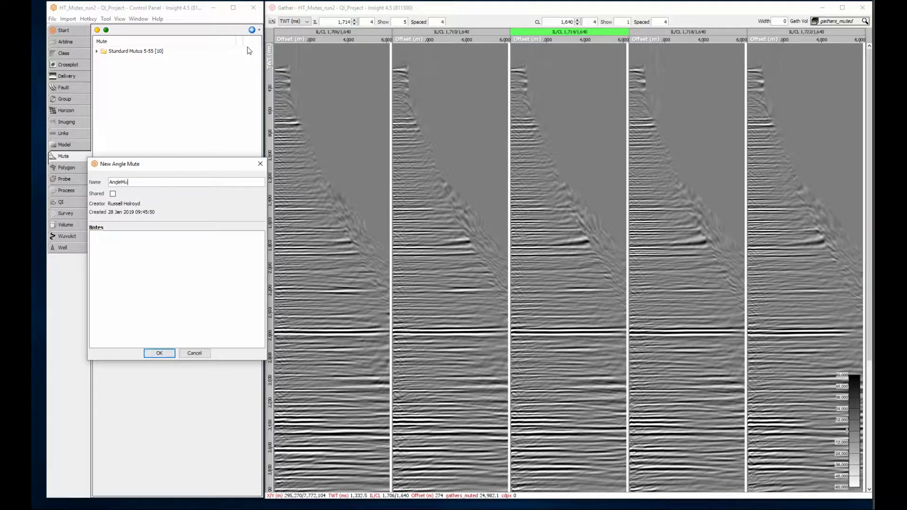
text(te)
key(Return)
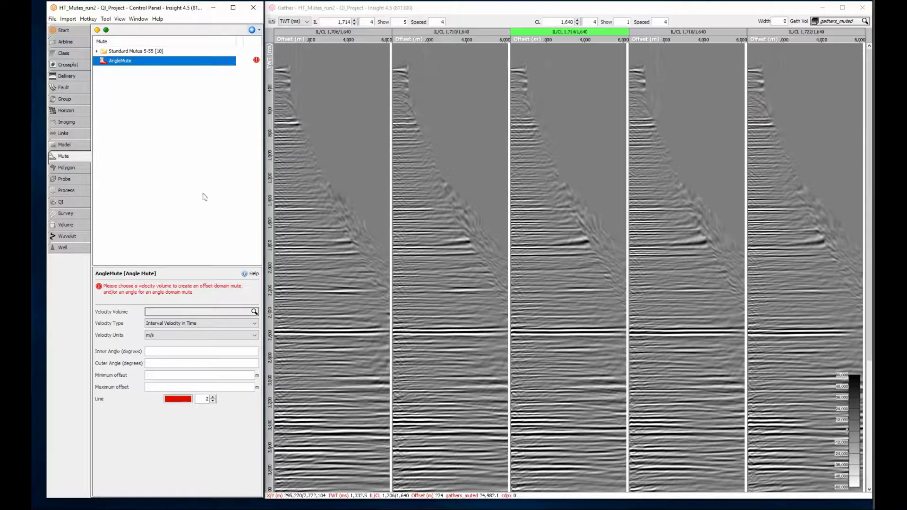
Step: Set AngleMute's velocity volume to Velocities, type Interval Velocity in Time, m/s
click(186, 312)
click(185, 340)
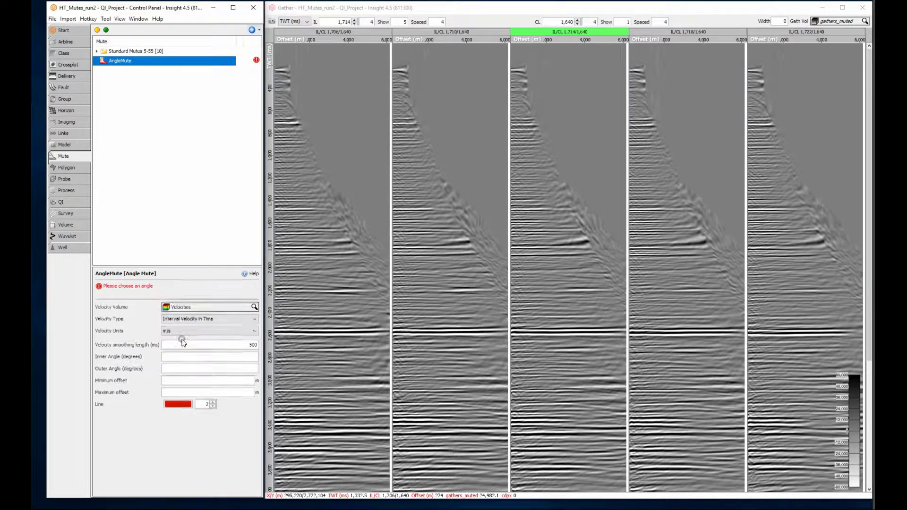
click(229, 319)
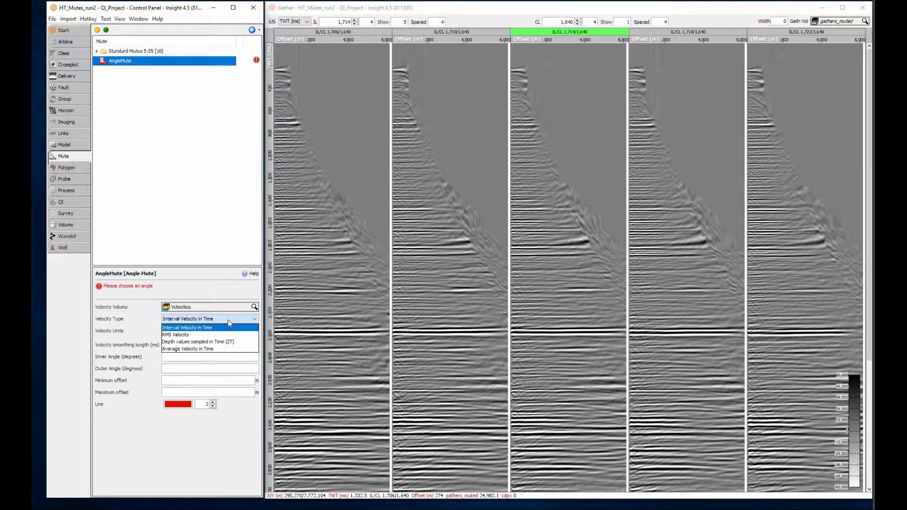
click(228, 321)
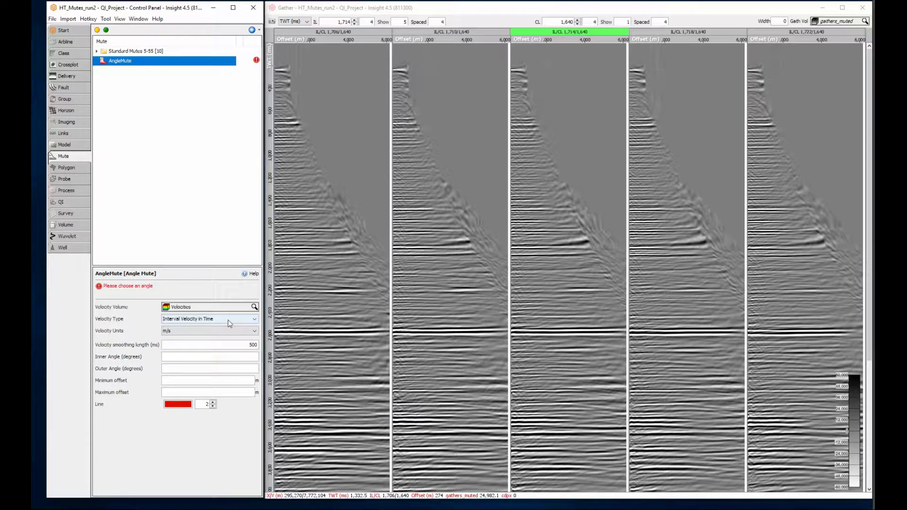
click(237, 368)
Step: Commit the 15° outer angle and make the mute line colour yellow
key(Return)
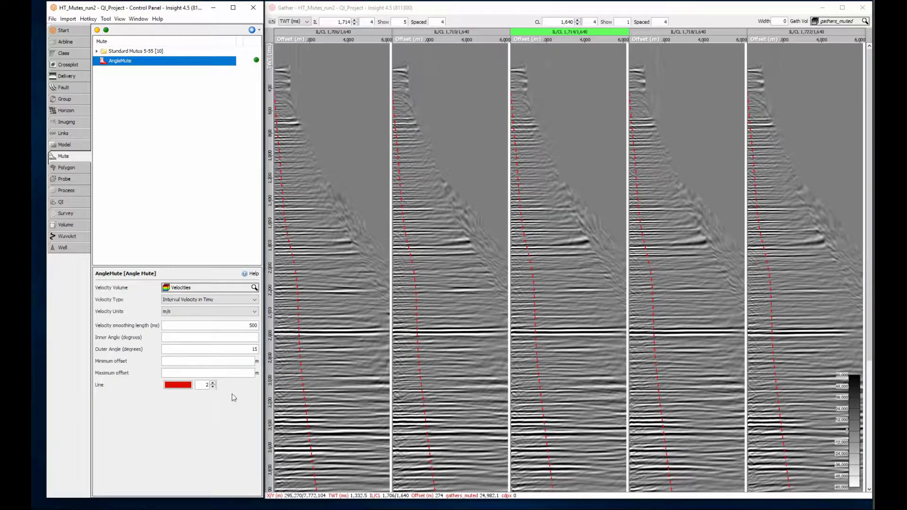
click(184, 385)
click(177, 419)
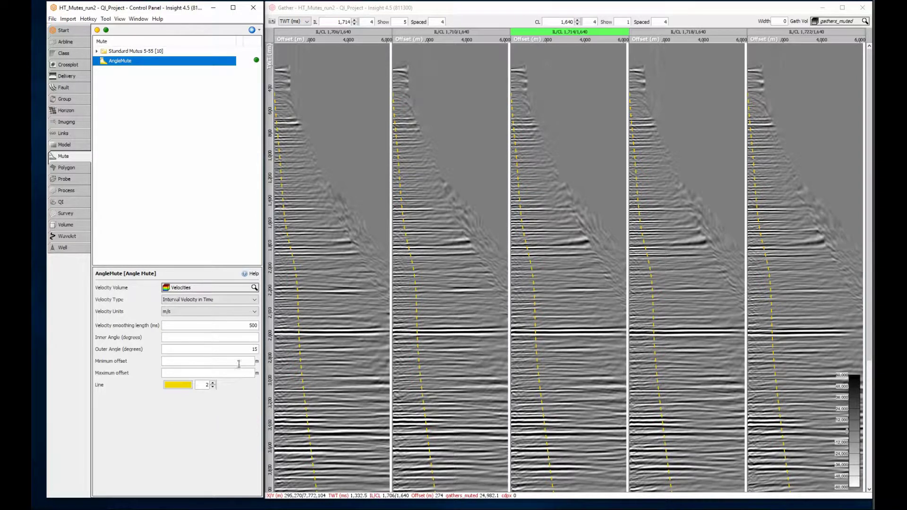
Step: Try outer angles 3 and 55, then settle on inner 0° and outer 15°
drag(245, 351, 262, 351)
text(3)
drag(251, 350, 262, 352)
text(55)
click(254, 338)
text(0)
drag(250, 349, 260, 351)
text(15)
key(Return)
key(Return)
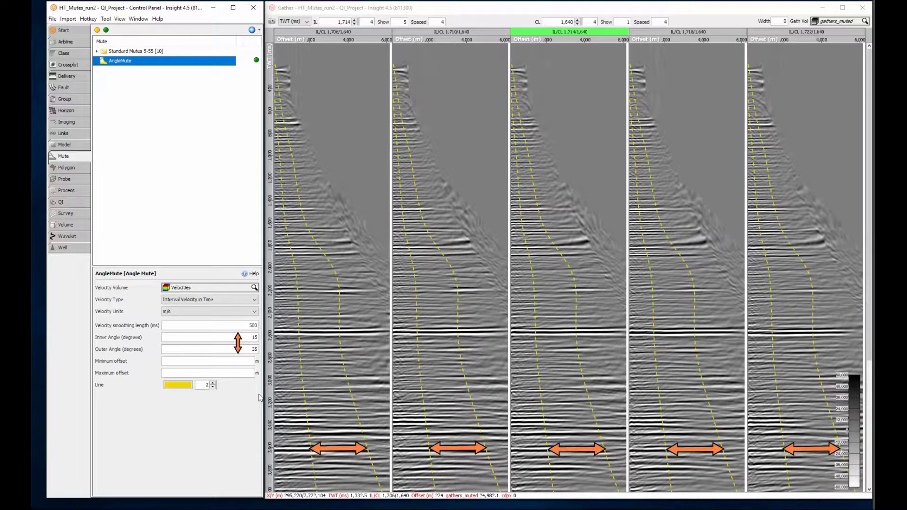
Step: Set AngleMute to inner angle 35° and outer angle 45°, then hide it from the gathers
double_click(255, 338)
text(3)
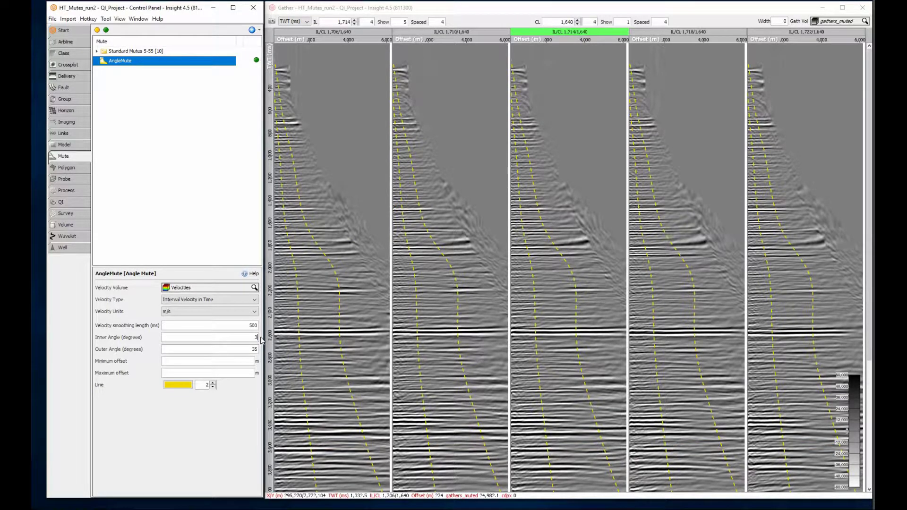
text(5)
double_click(255, 349)
text(45)
key(Return)
click(256, 60)
Step: Expand Standard Mutes 5-55 and show all six of its mutes on the gathers
click(96, 51)
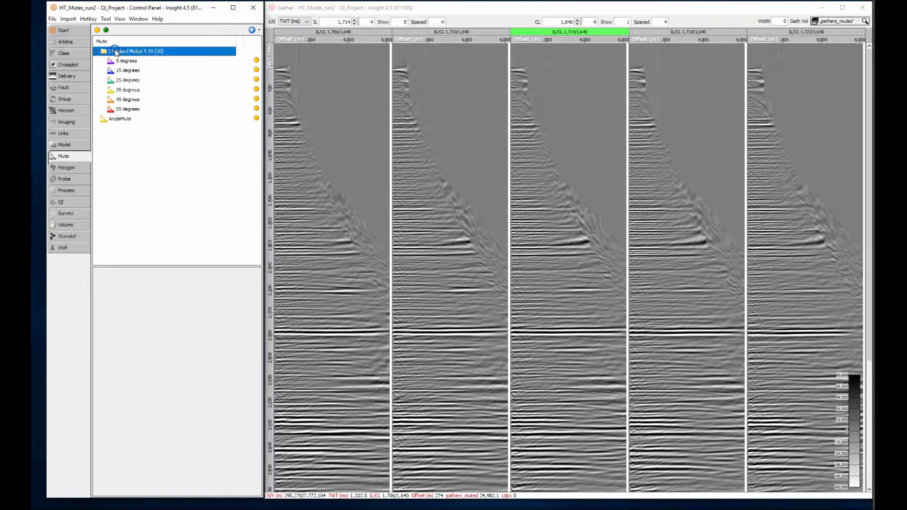
right_click(116, 51)
click(141, 56)
Step: Review the settings of the 5, 15, 25, 35, 45 and 55 degree mutes
click(140, 61)
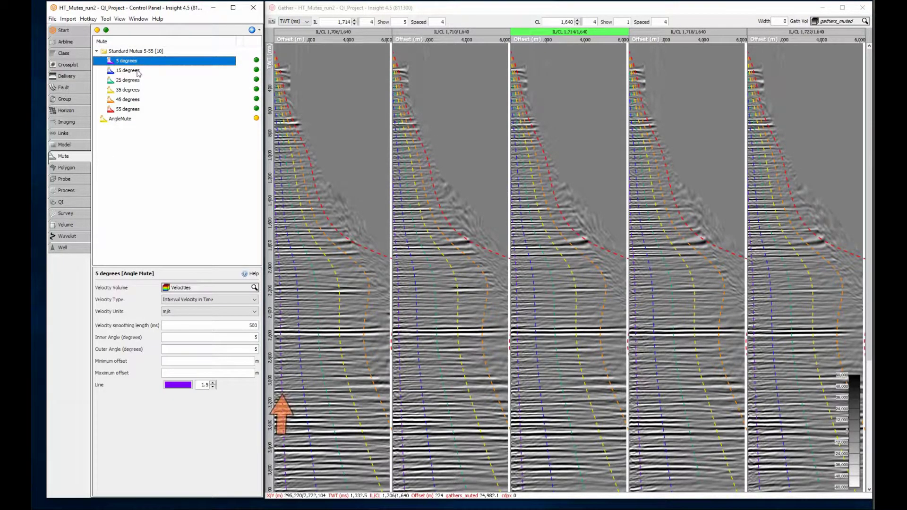
click(138, 71)
click(135, 80)
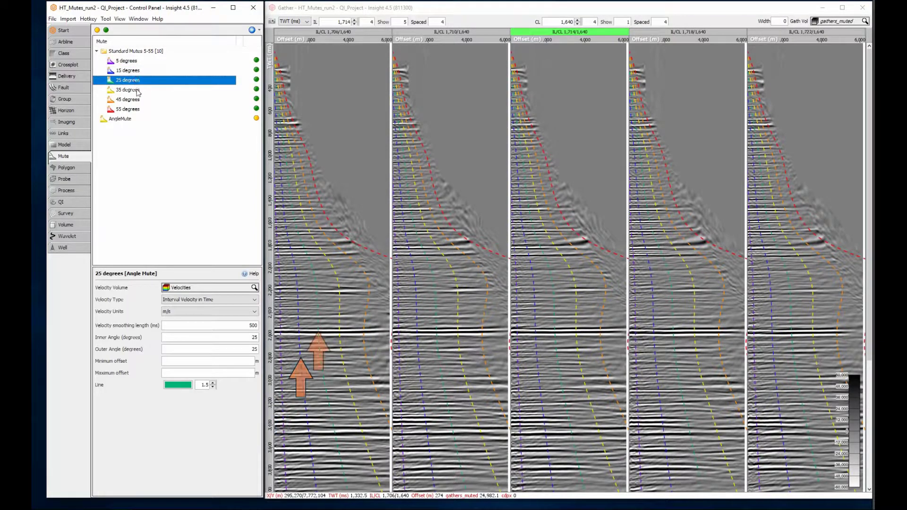
click(136, 90)
click(136, 100)
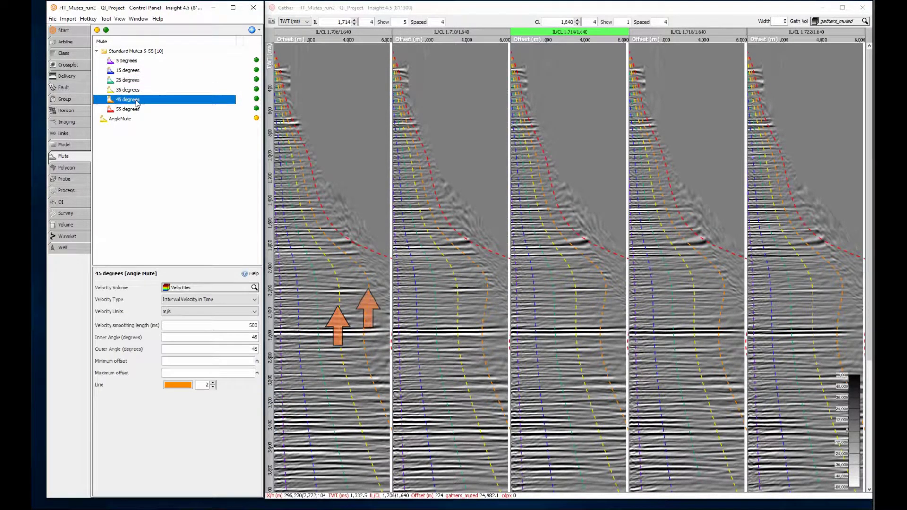
click(137, 110)
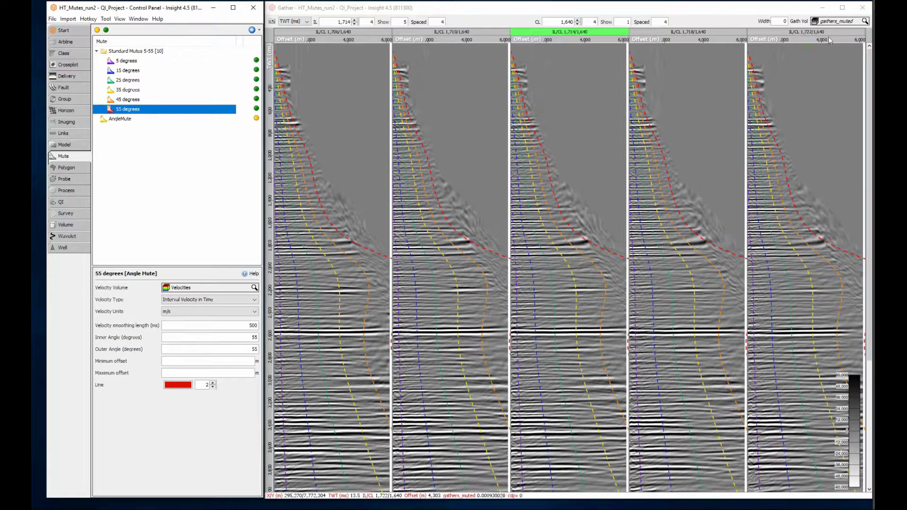
click(840, 23)
Step: Display the velamp volume on the gathers, then switch back to gathers_muted
click(834, 69)
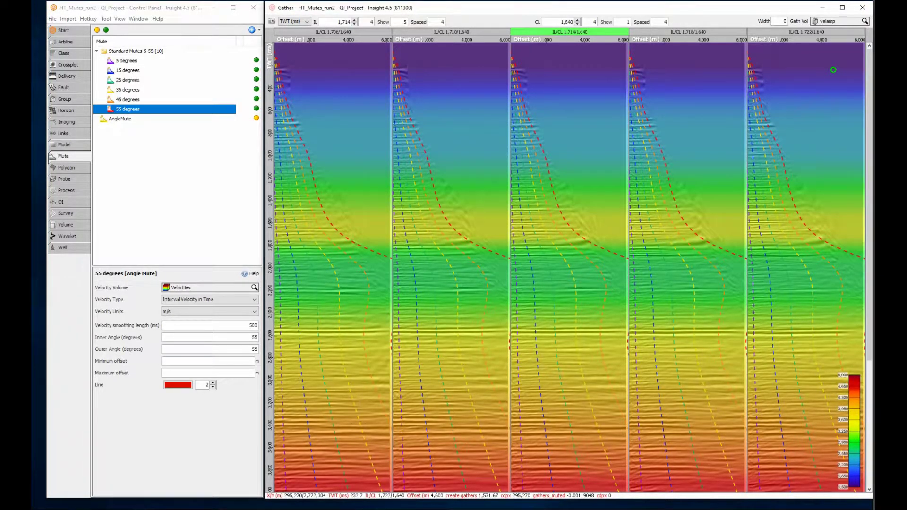
click(841, 22)
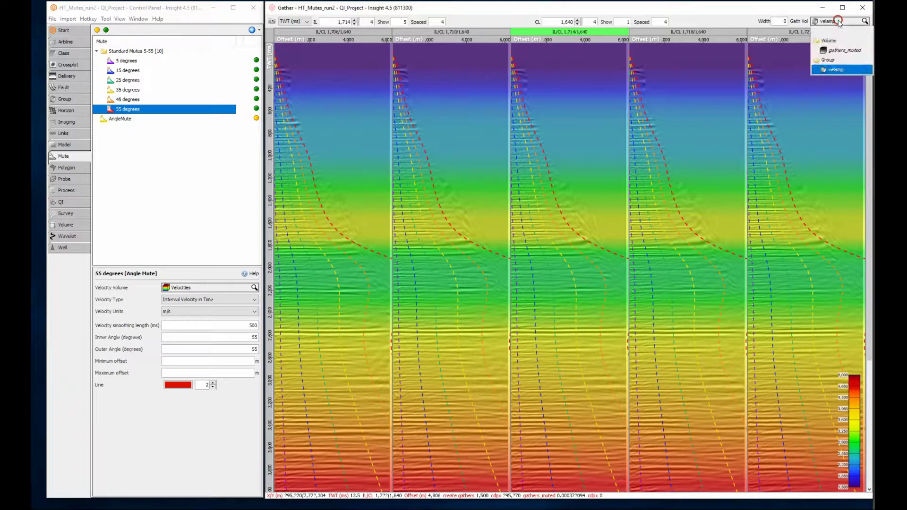
click(838, 50)
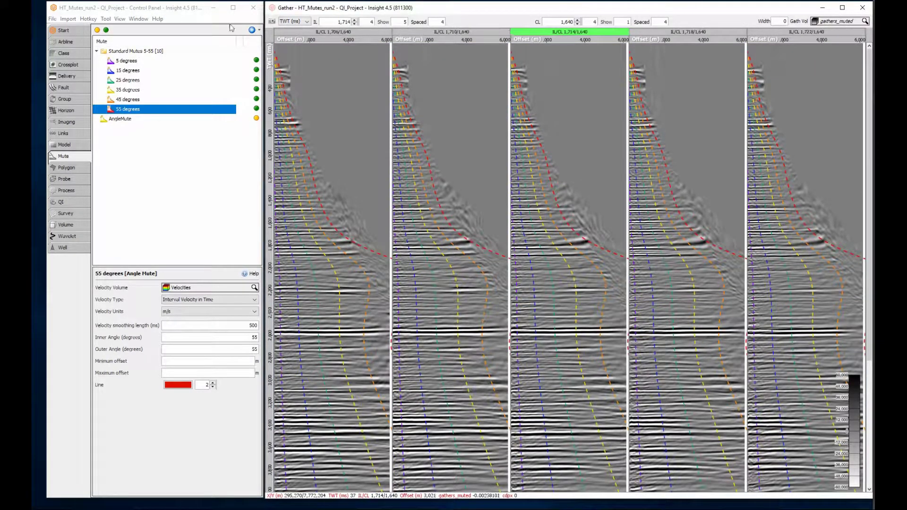
Step: Hide the six Standard Mutes 5-55 mutes and collapse that folder
right_click(148, 52)
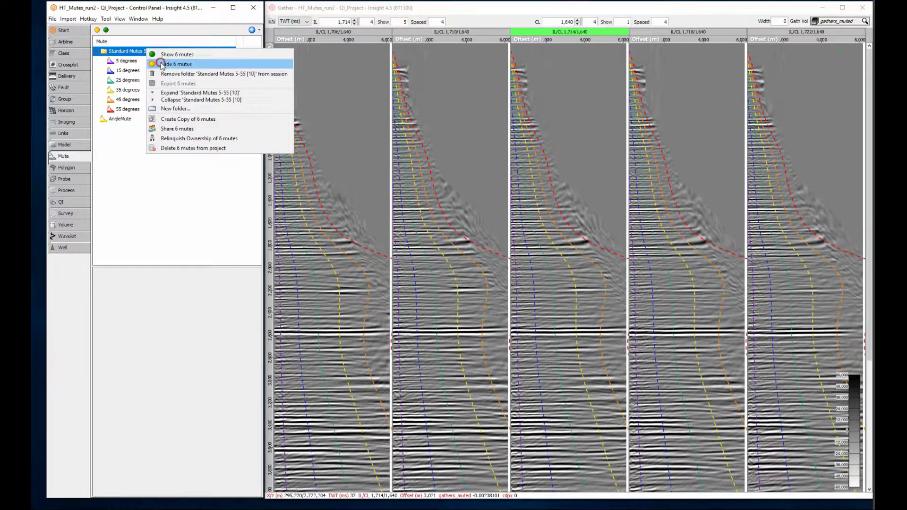
click(163, 62)
click(96, 51)
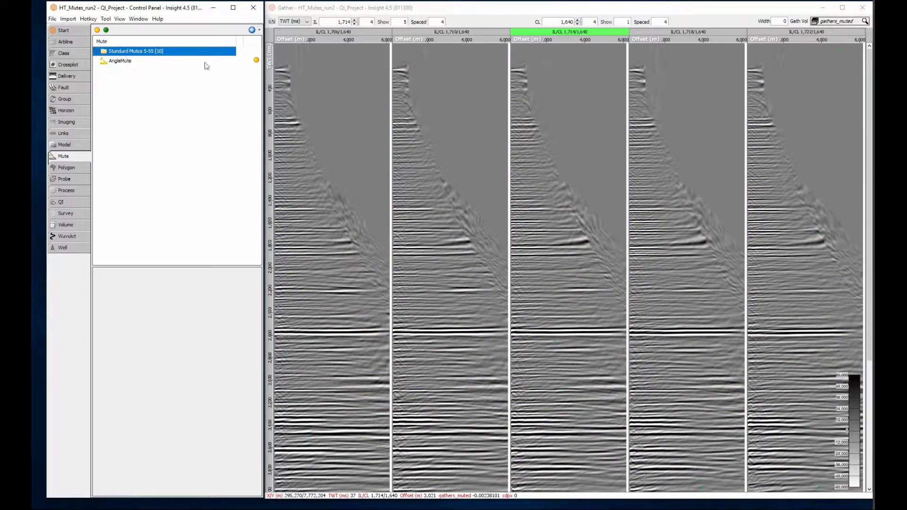
Step: Show AngleMute on the gathers and open the gathers_muted mute-gathers process
click(257, 61)
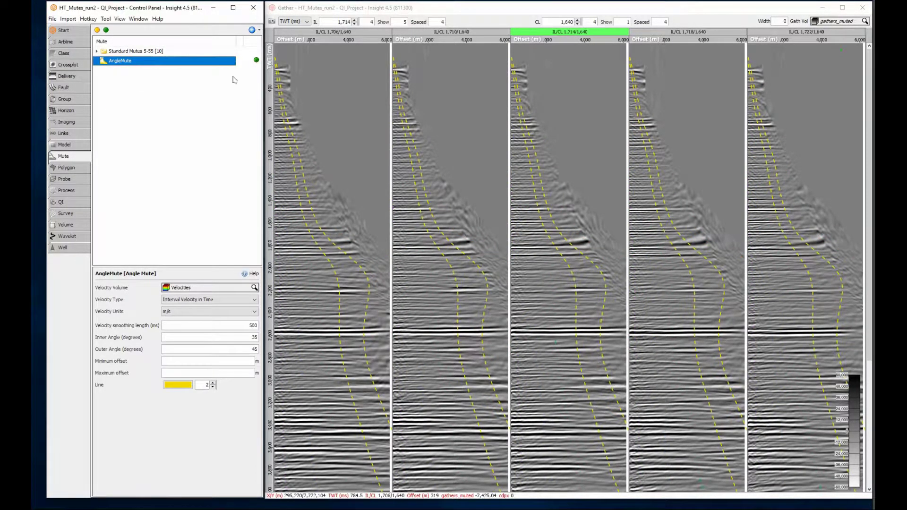
click(67, 191)
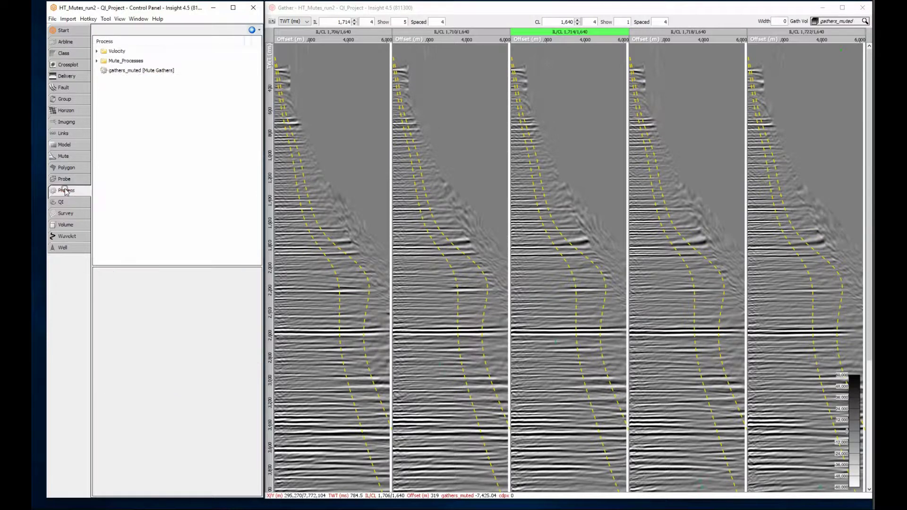
click(135, 72)
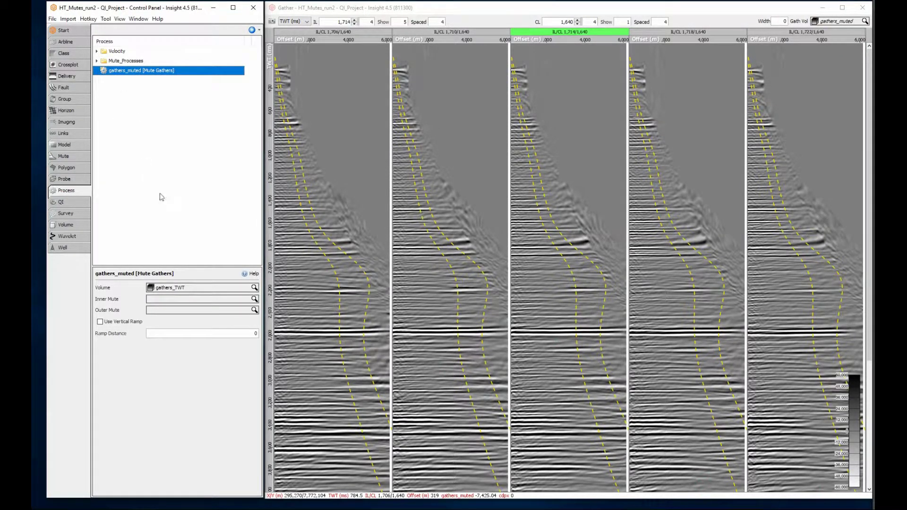
Step: Set gathers_muted's input volume to gathers_TWT with AngleMute as inner and outer mute
click(214, 288)
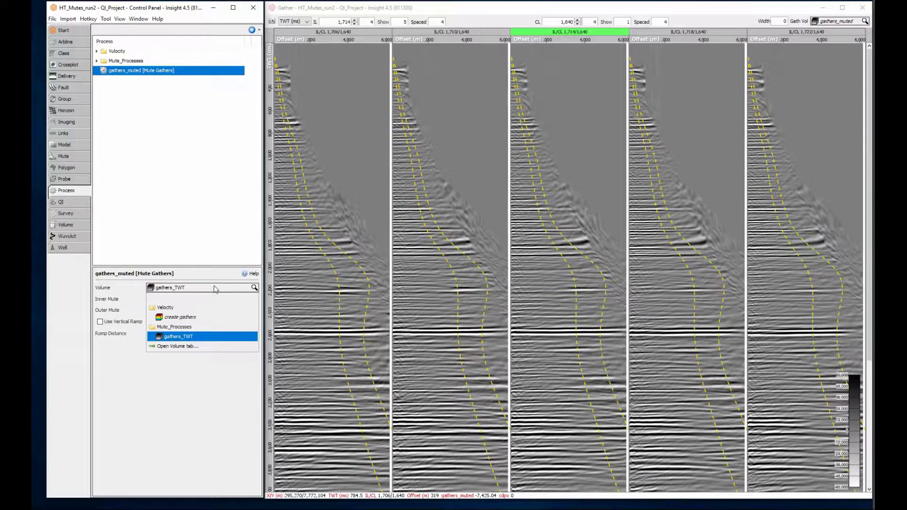
click(215, 336)
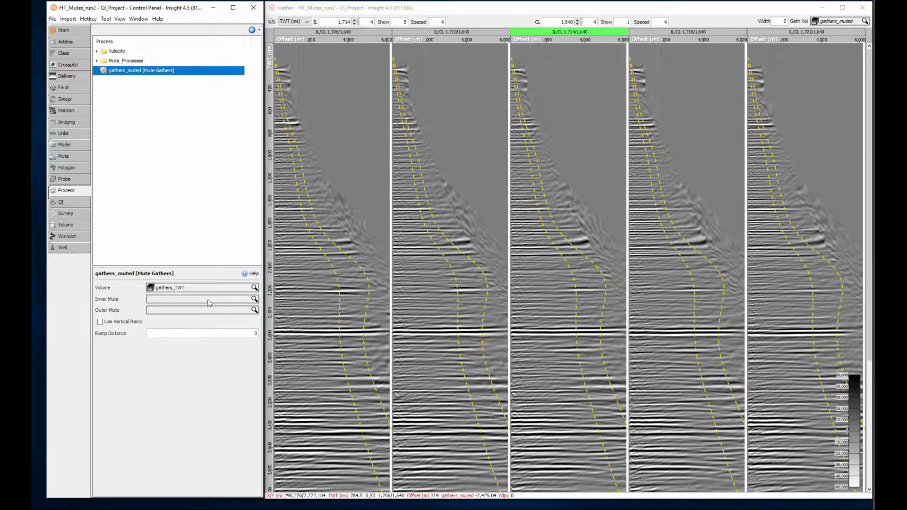
click(208, 302)
click(197, 387)
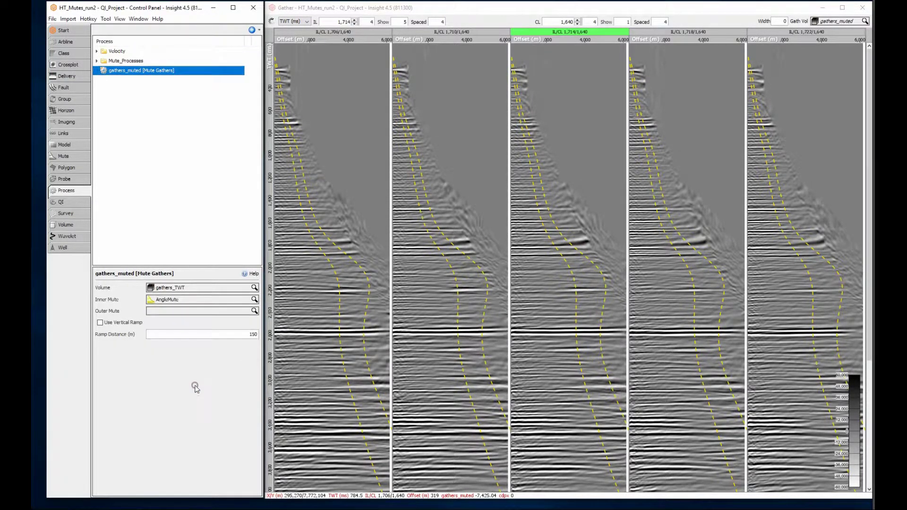
click(202, 311)
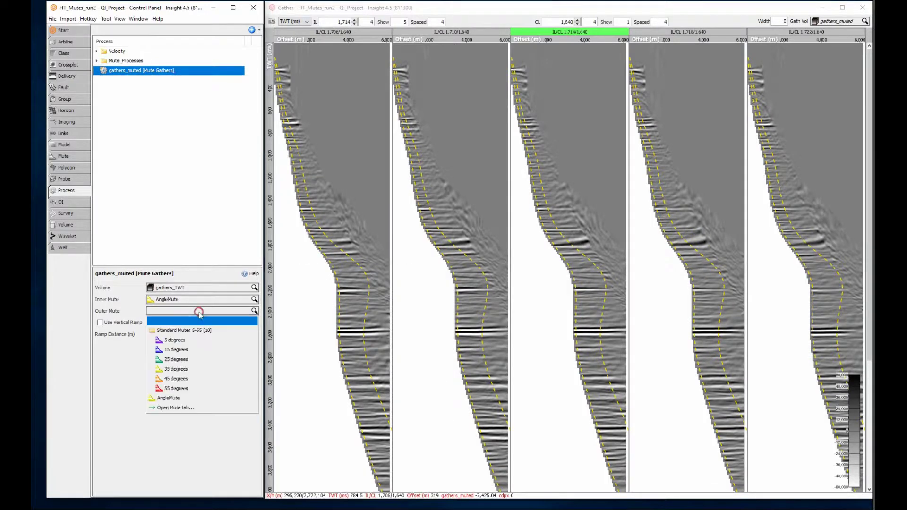
click(192, 397)
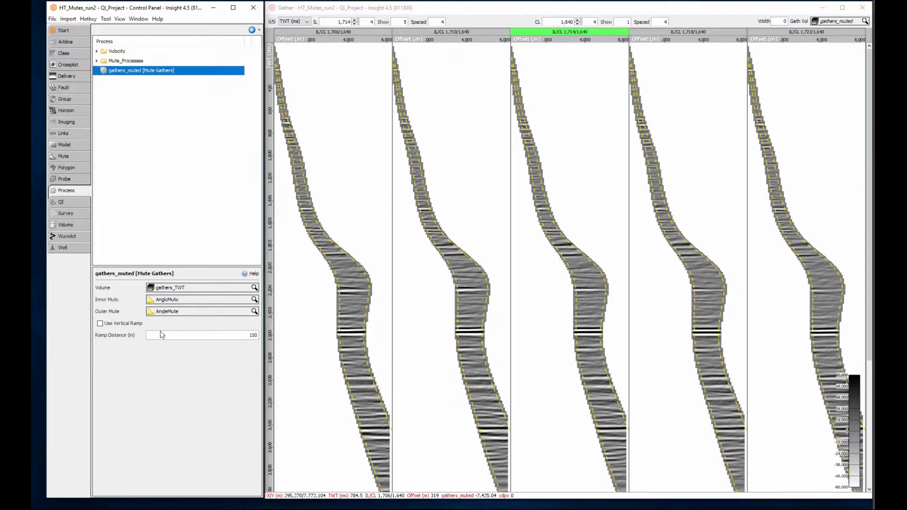
click(78, 156)
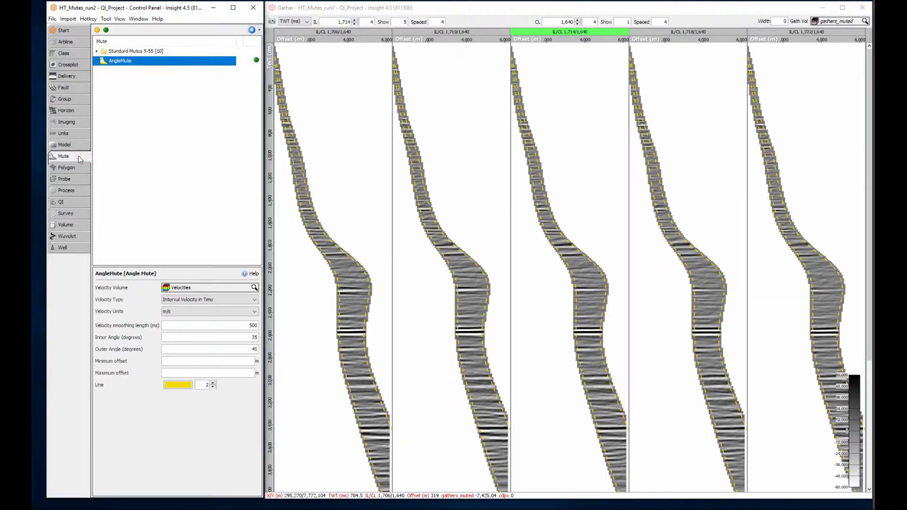
Step: Change AngleMute's inner angle to 15° and outer angle to 25°
double_click(229, 336)
text(1)
double_click(255, 349)
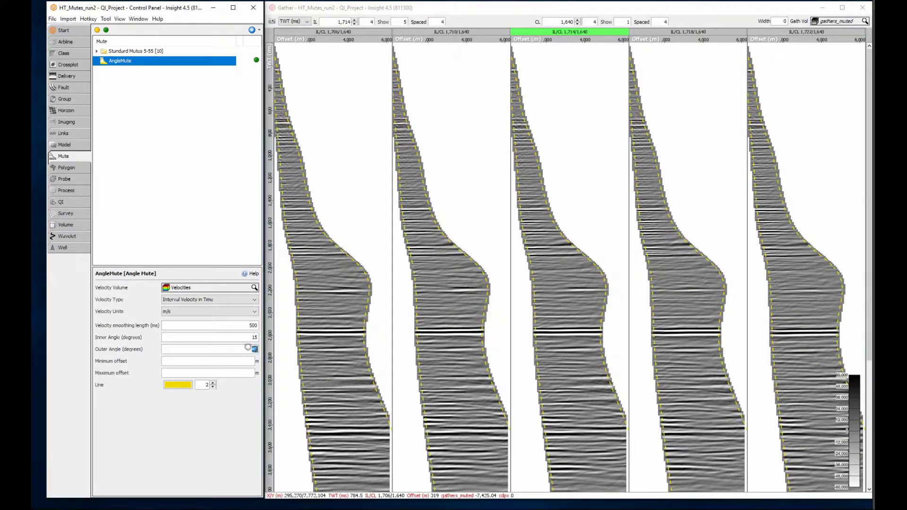
text(25)
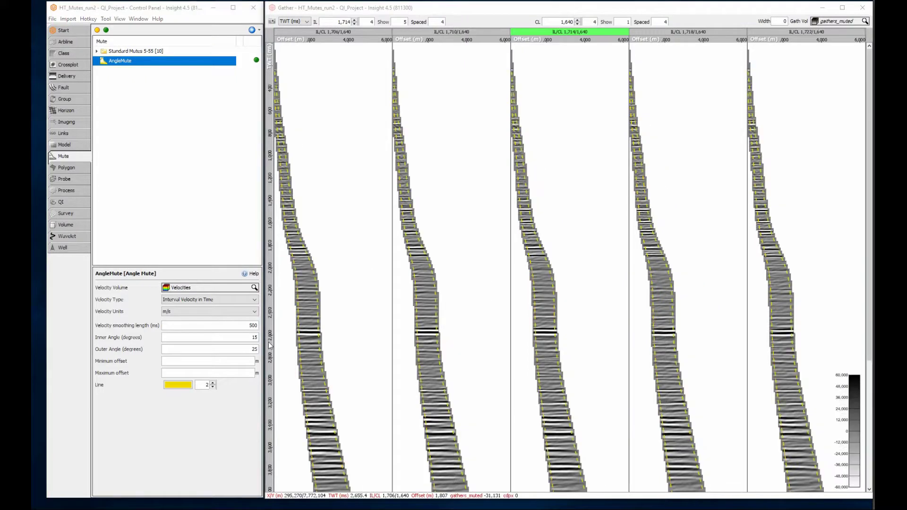
click(67, 191)
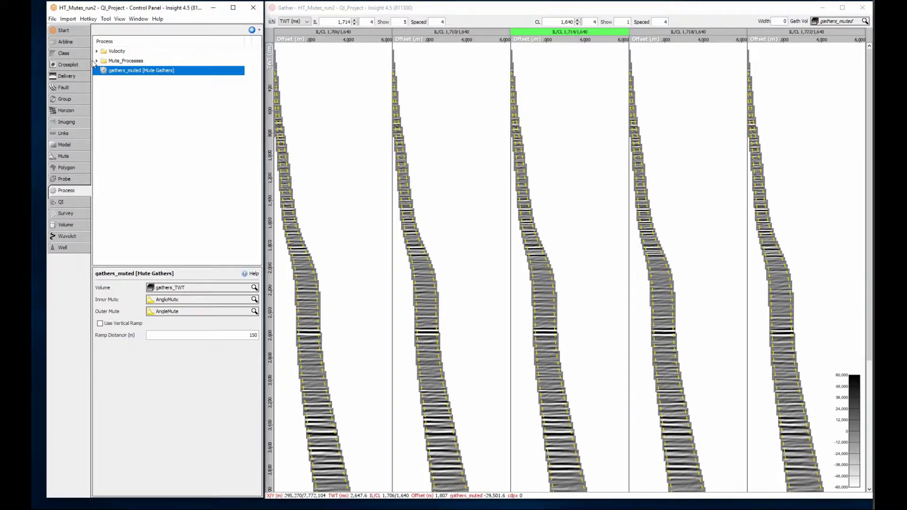
Step: Set the stacking process under Mute_Processes to stack gathers_muted and view the stacked section
click(97, 61)
click(118, 72)
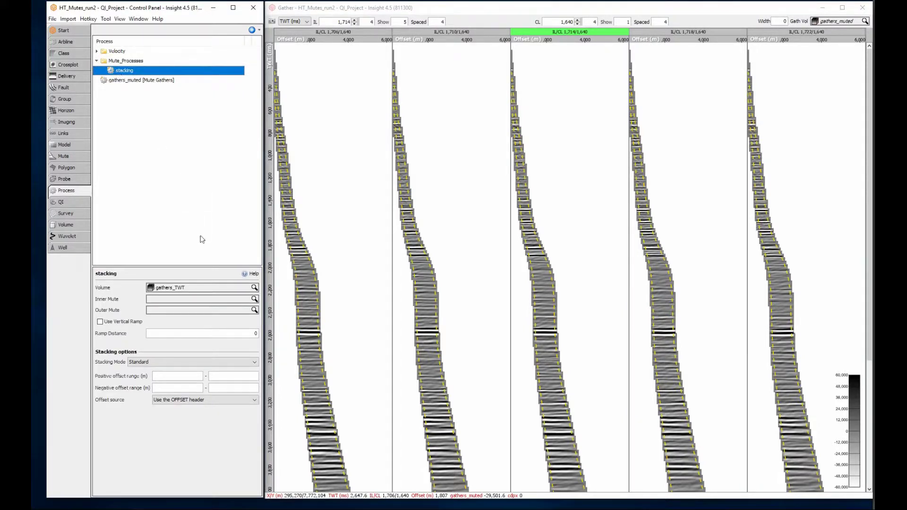
click(210, 289)
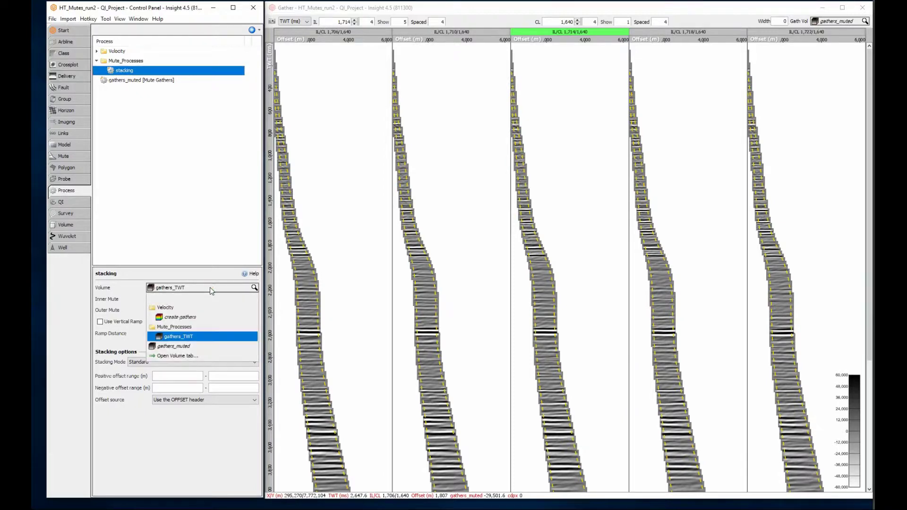
click(193, 346)
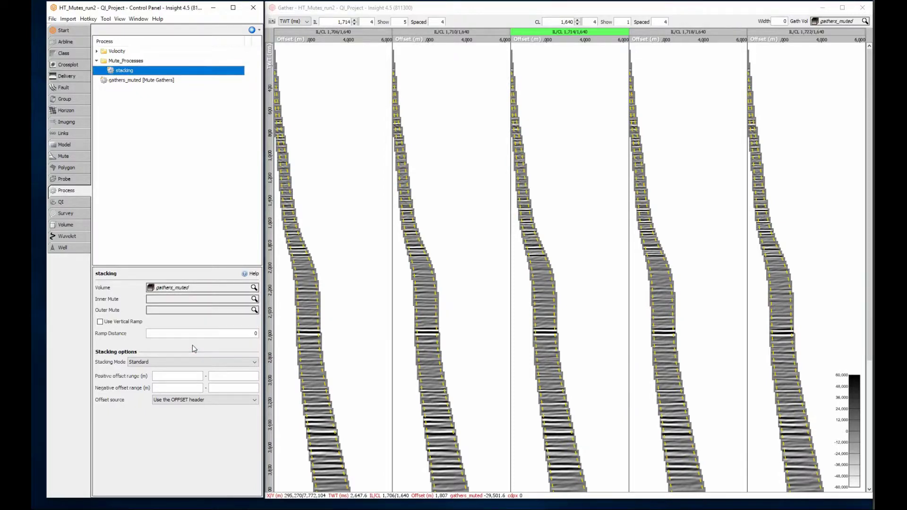
click(607, 505)
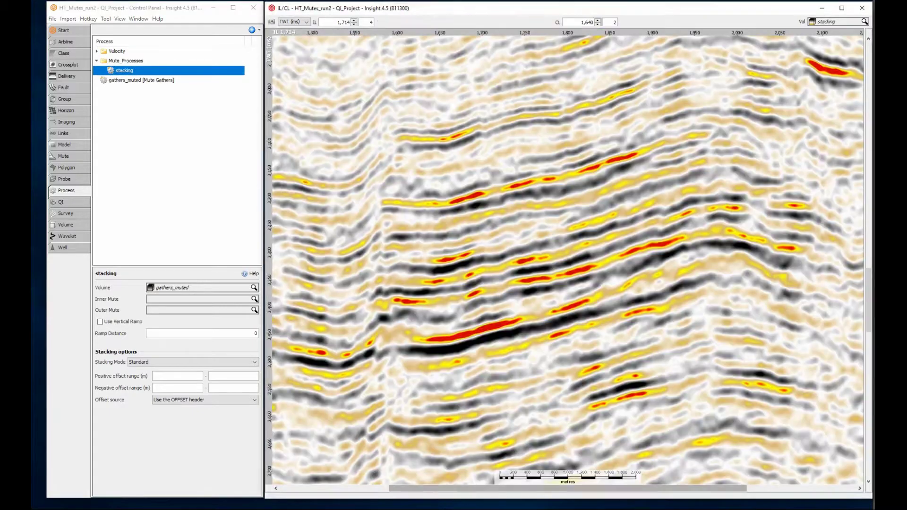
Step: Make stacking use gathers_TWT with the 5 degrees inner mute and 35 degrees outer mute
click(222, 289)
click(183, 336)
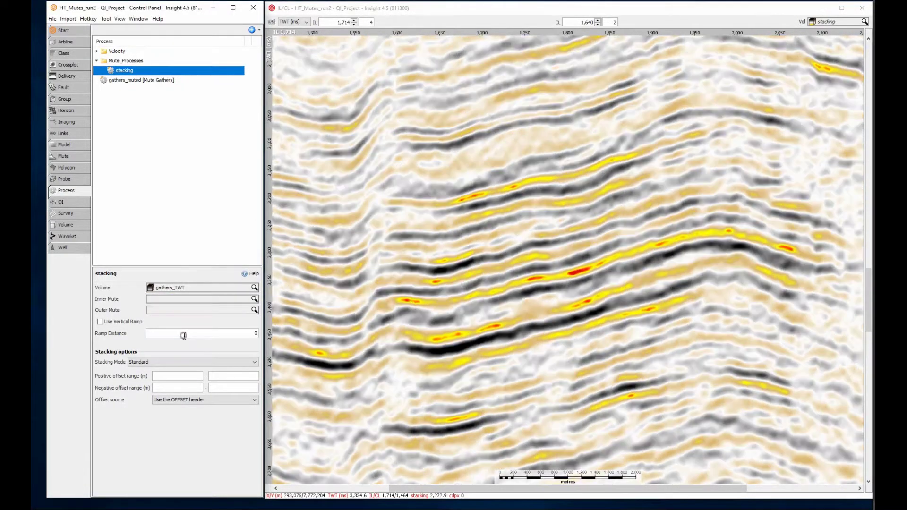
click(215, 299)
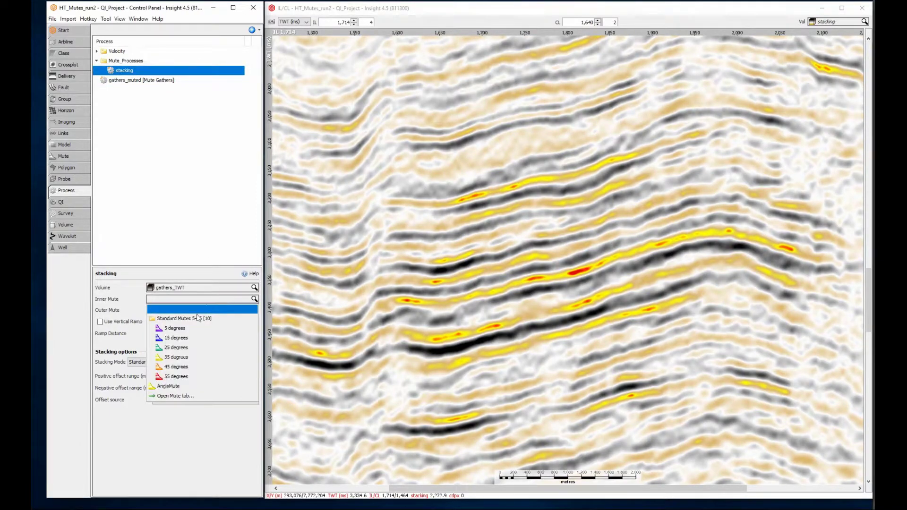
click(188, 329)
click(195, 312)
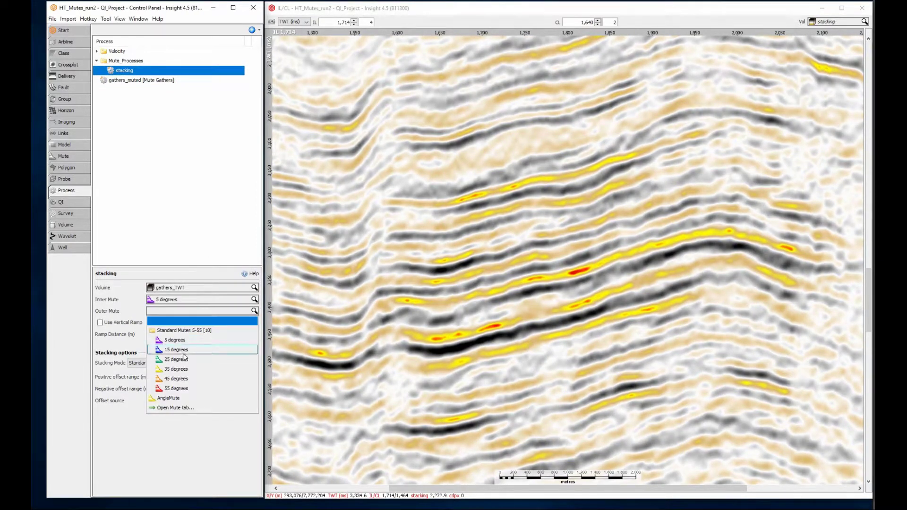
click(185, 369)
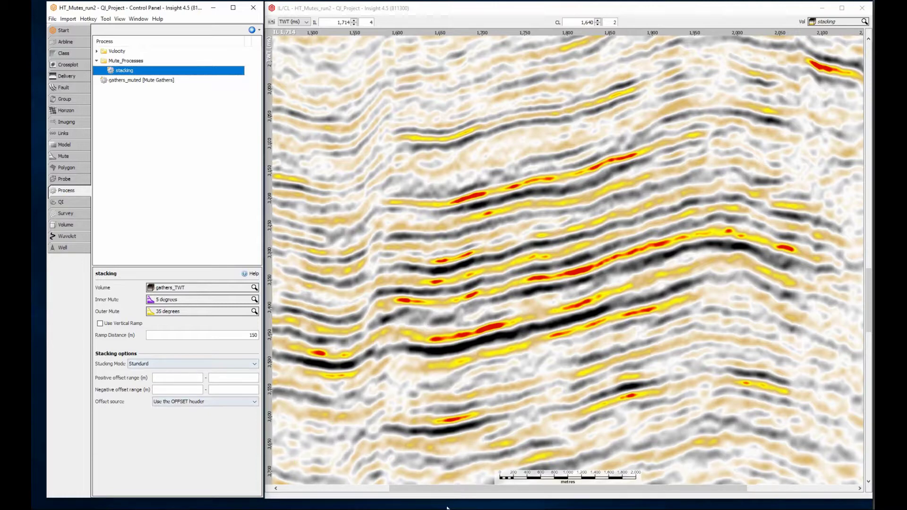
key(alt+Tab)
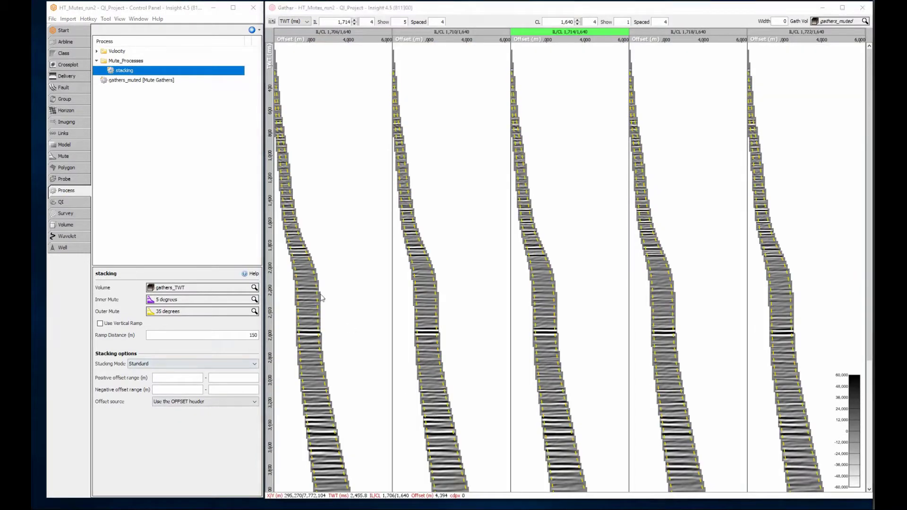
Step: Set AngleMute's angles to 5° inner and 35° outer, and enter a 250 m maximum offset
click(122, 81)
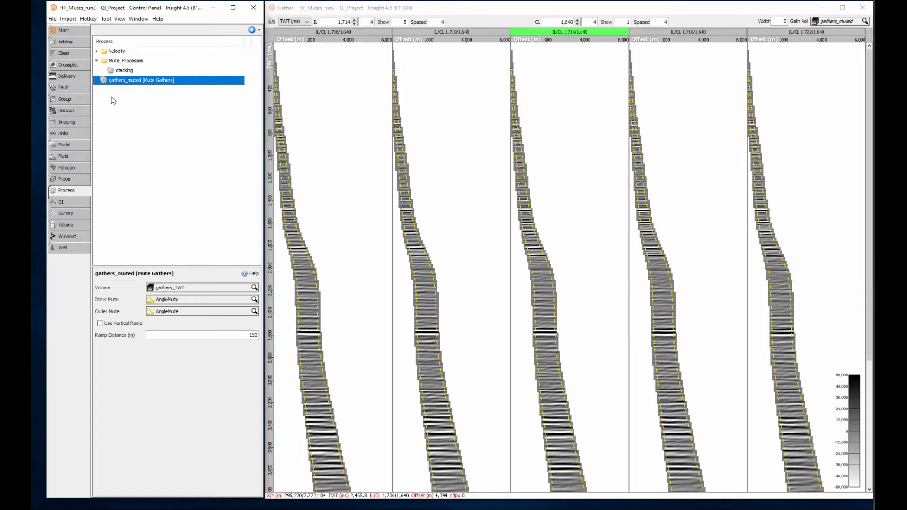
click(75, 157)
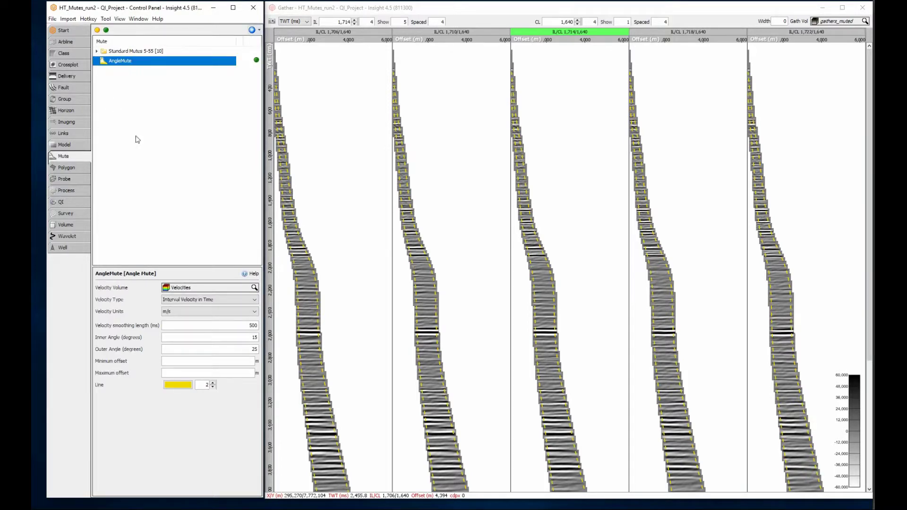
double_click(228, 337)
text(5)
double_click(243, 349)
text(3)
key(Return)
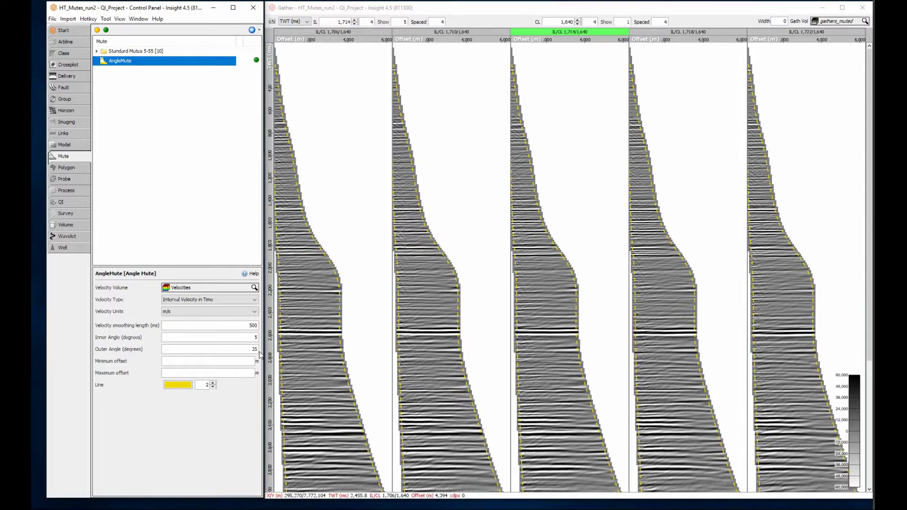
click(240, 373)
text(250)
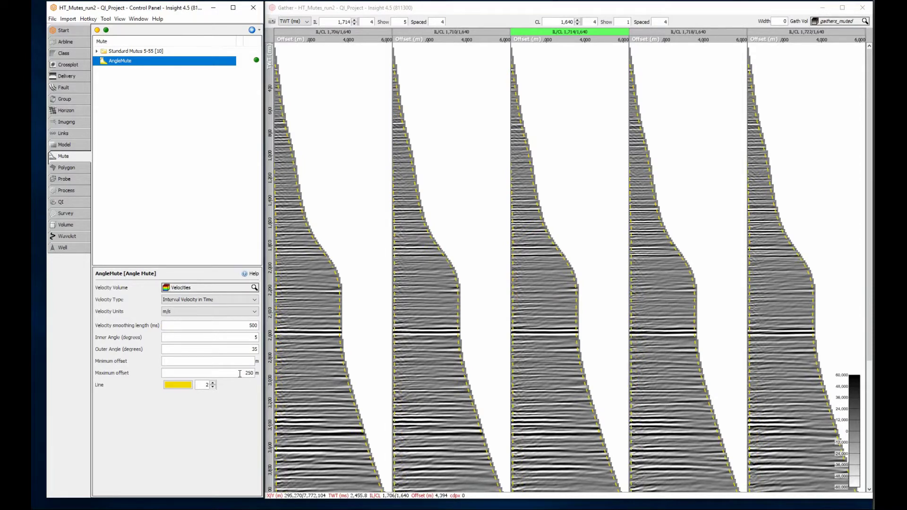